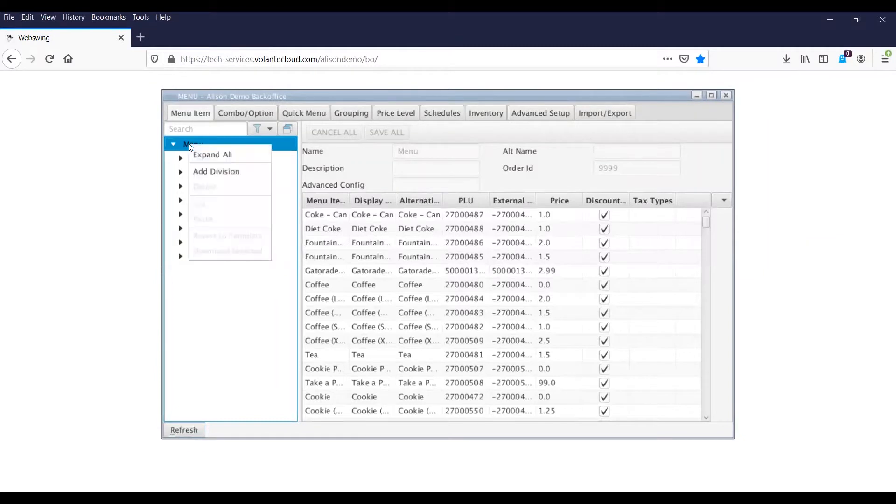
# Step: Add a division named Burger Menu to the menu tree and save the changes
pyautogui.click(245, 171)
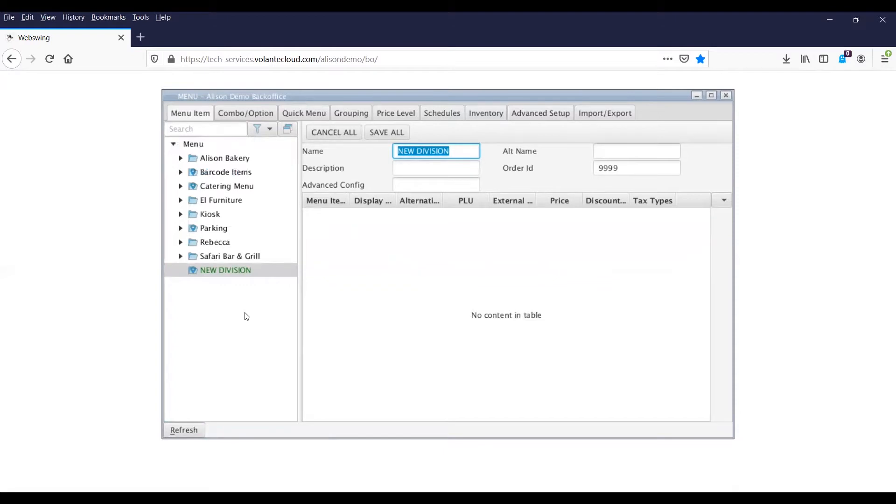
pyautogui.write('Burger Menu')
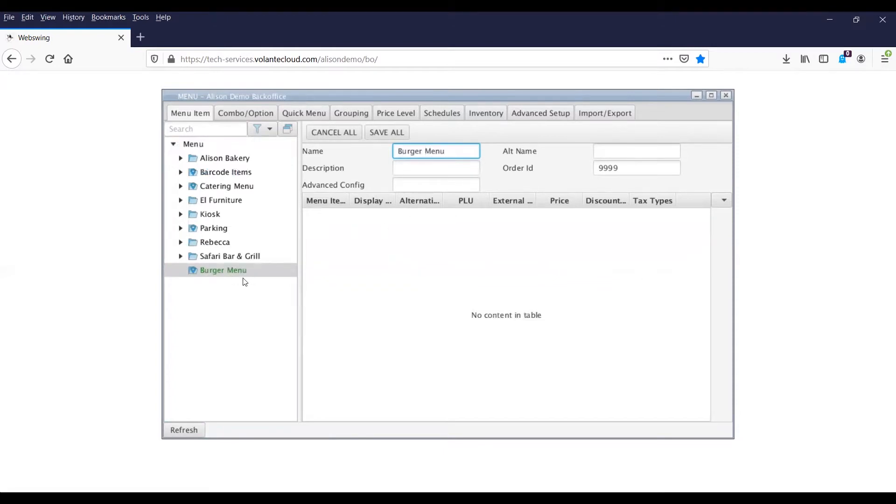
pyautogui.click(387, 134)
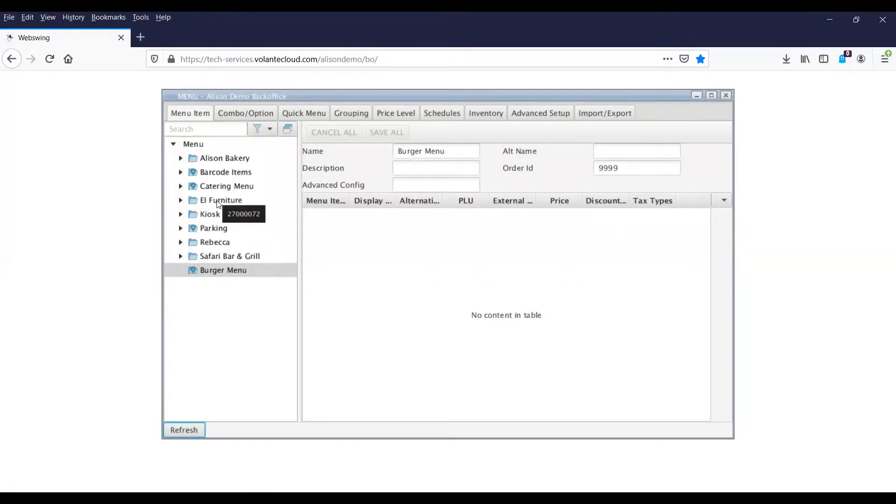
# Step: Add a group named Barcode under the Burger Menu division
pyautogui.rightClick(224, 275)
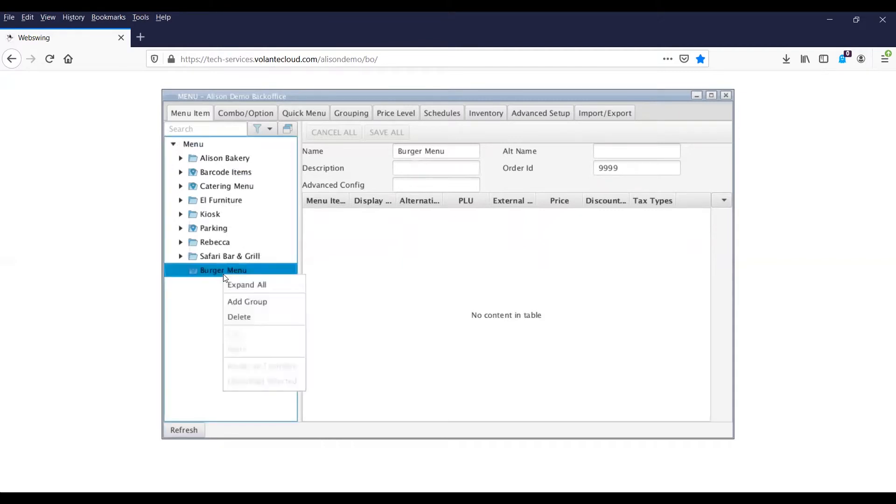
pyautogui.click(251, 301)
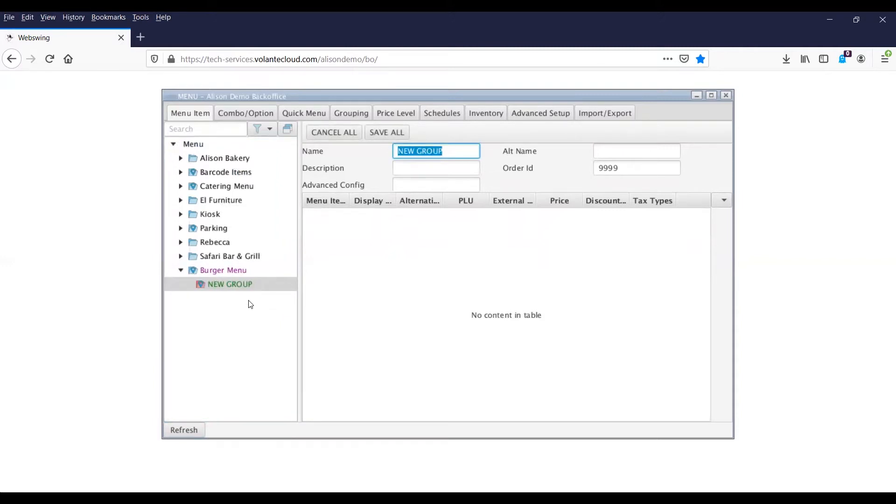
pyautogui.write('B')
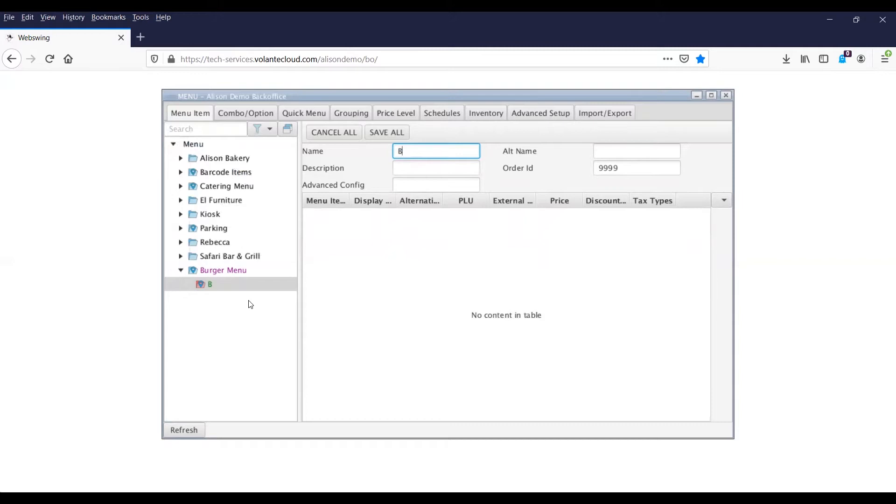
pyautogui.write('arcode')
# Step: Add two more groups named Mains and Beverages under the Burger Menu division
pyautogui.rightClick(228, 270)
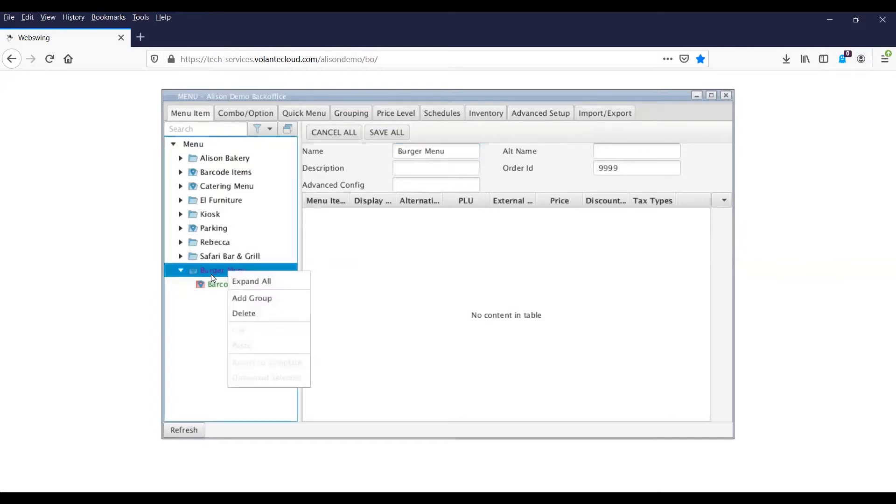
pyautogui.click(258, 298)
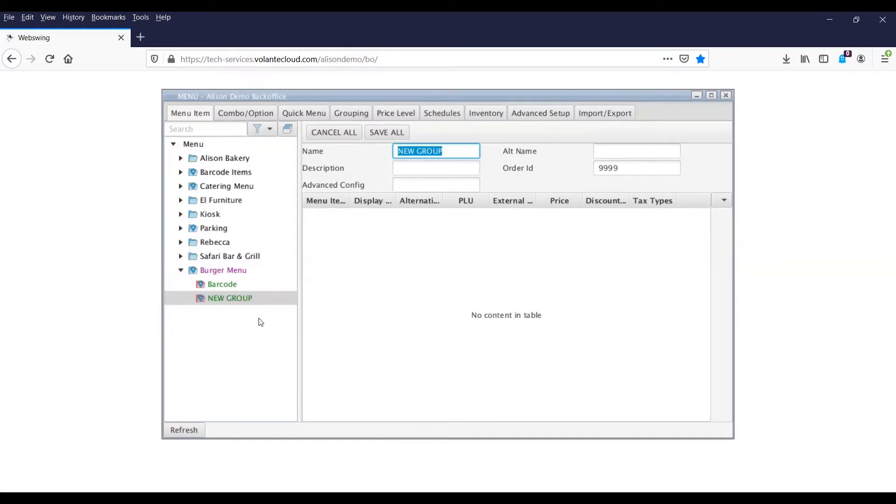
pyautogui.write('Mains')
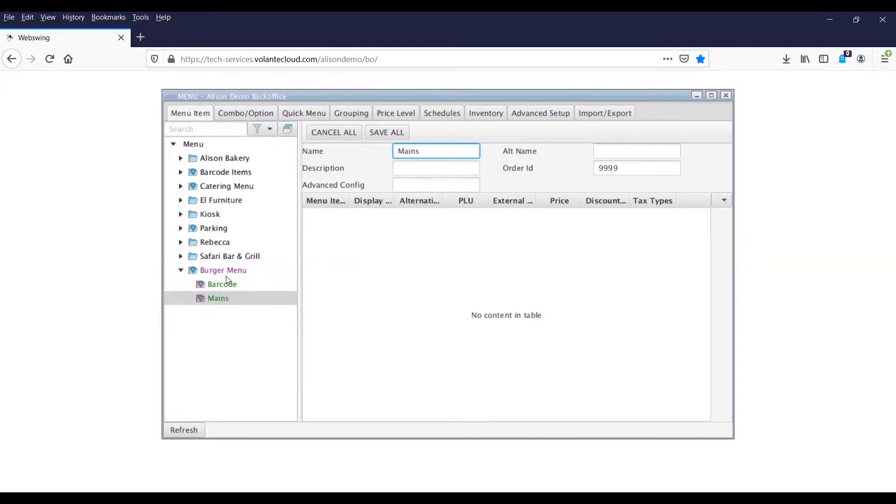
pyautogui.rightClick(224, 274)
pyautogui.click(262, 298)
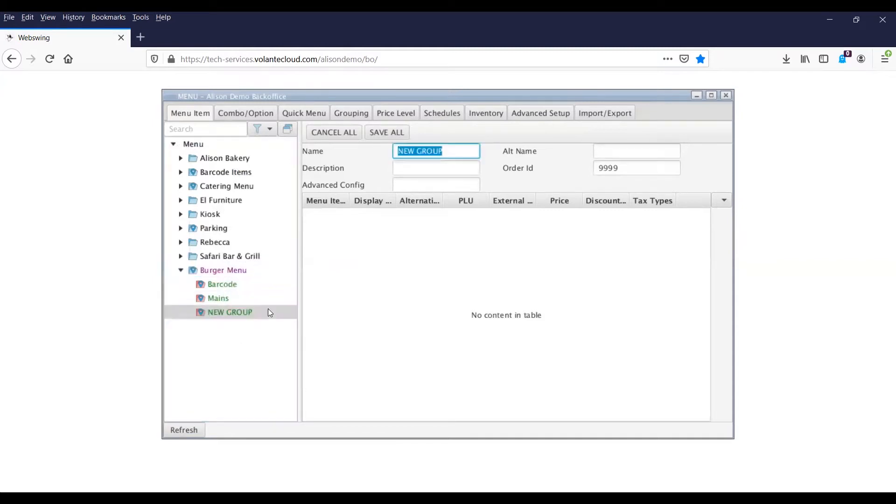
pyautogui.write('Beverages')
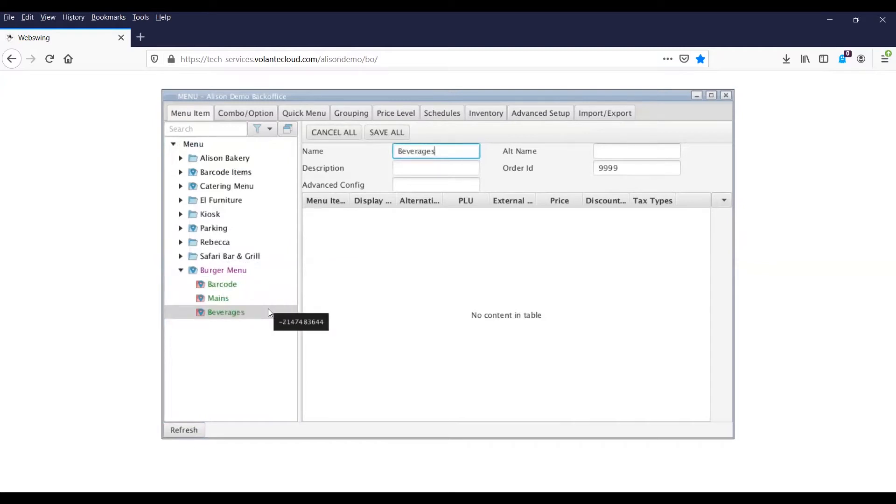
# Step: Add a group named Options under the Burger Menu division
pyautogui.rightClick(225, 272)
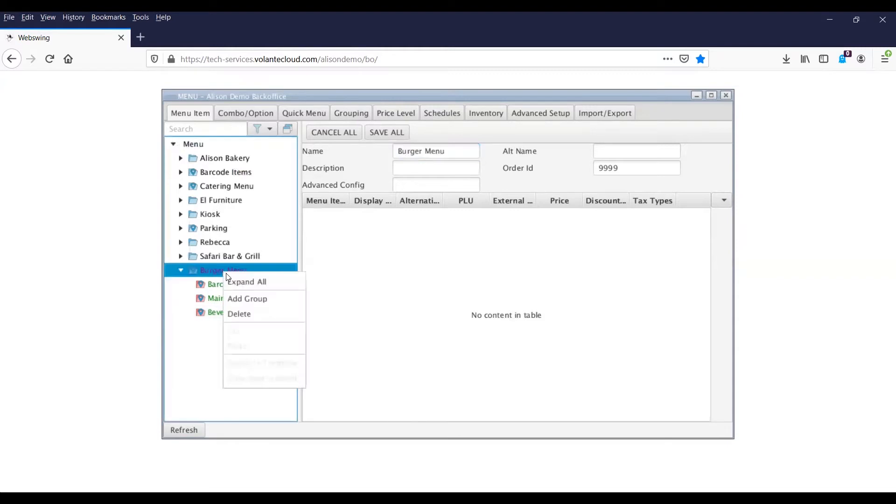
pyautogui.click(252, 299)
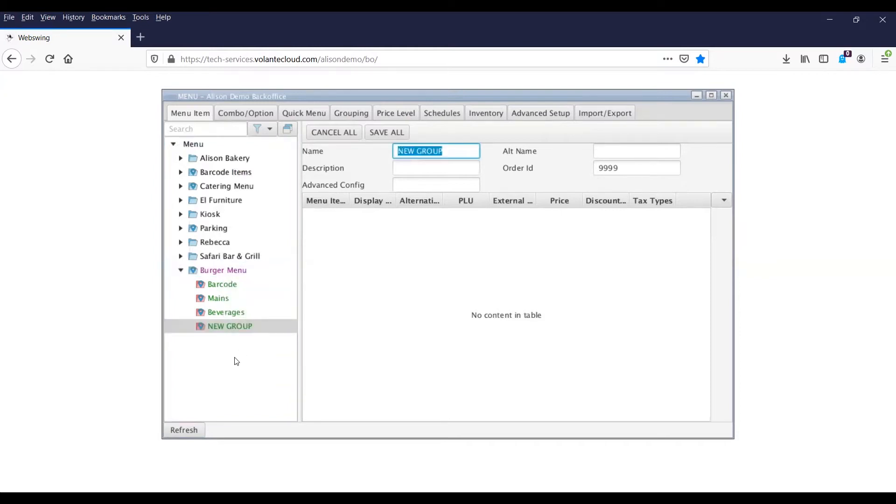
pyautogui.write('OPtions')
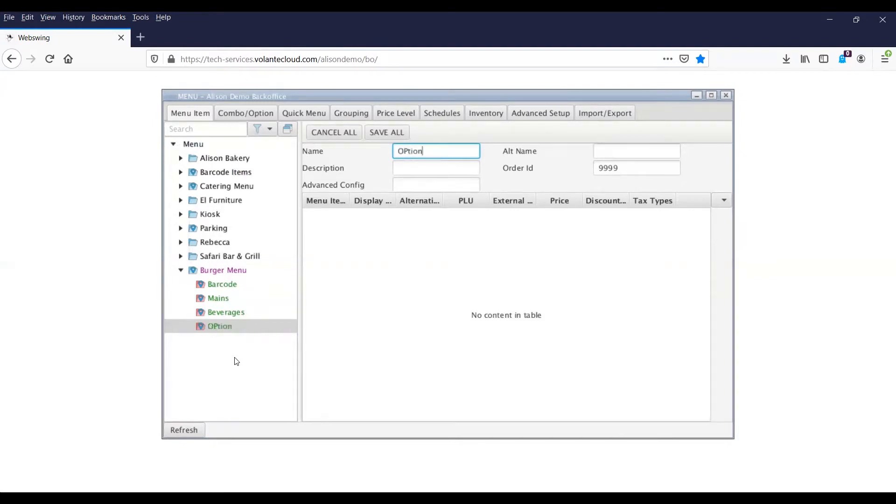
pyautogui.press('BackSpace')
pyautogui.press('BackSpace')
pyautogui.press('BackSpace')
pyautogui.press('BackSpace')
pyautogui.press('BackSpace')
pyautogui.press('BackSpace')
pyautogui.write('ptions')
# Step: Add a group named Combos under the Burger Menu division
pyautogui.rightClick(233, 275)
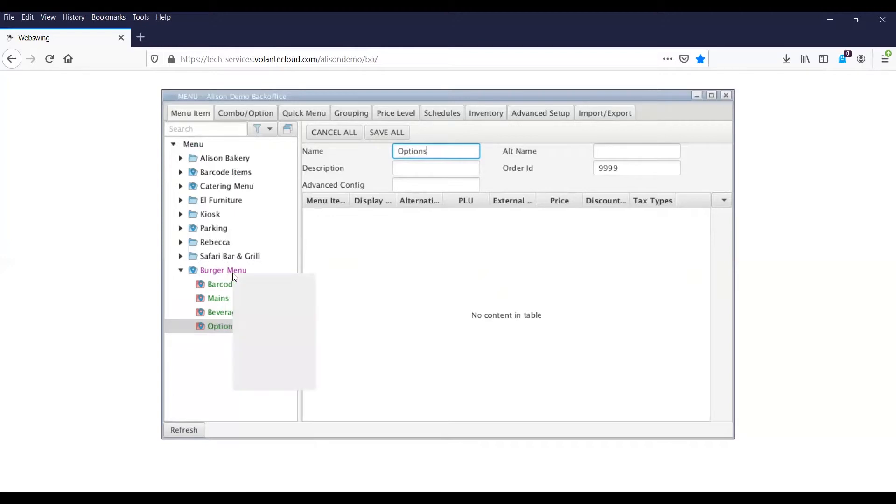
pyautogui.click(276, 299)
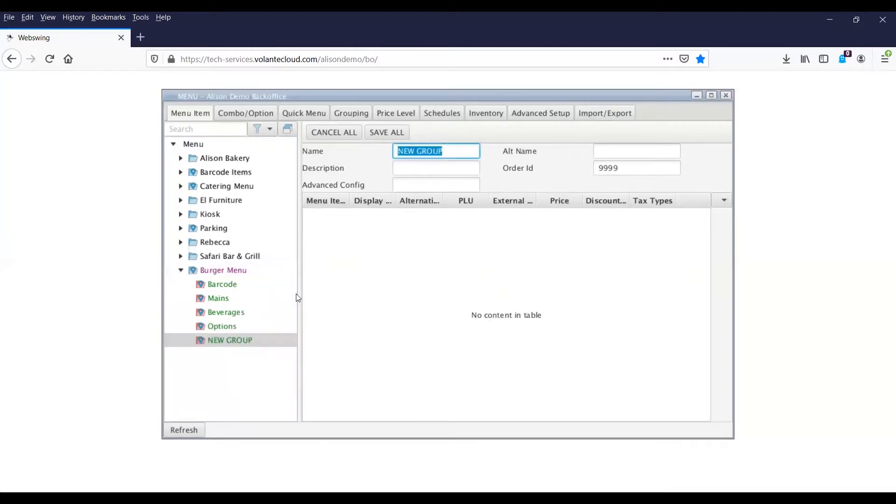
pyautogui.write('Combos')
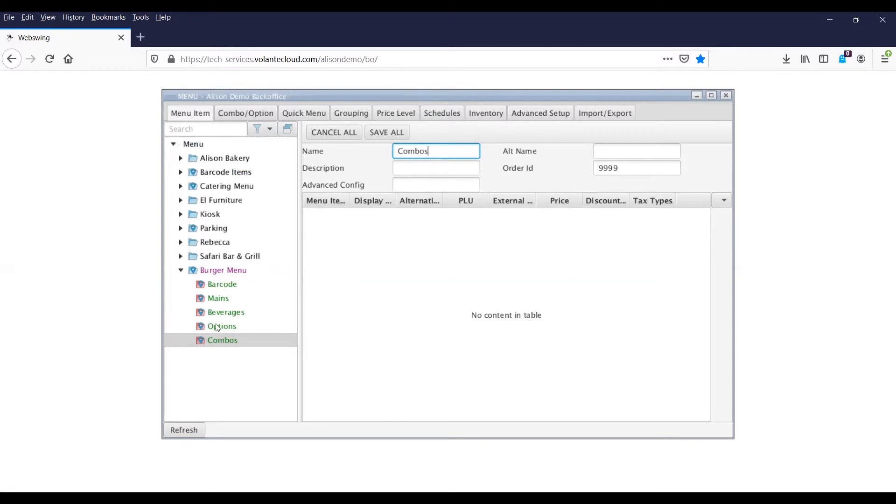
pyautogui.rightClick(222, 273)
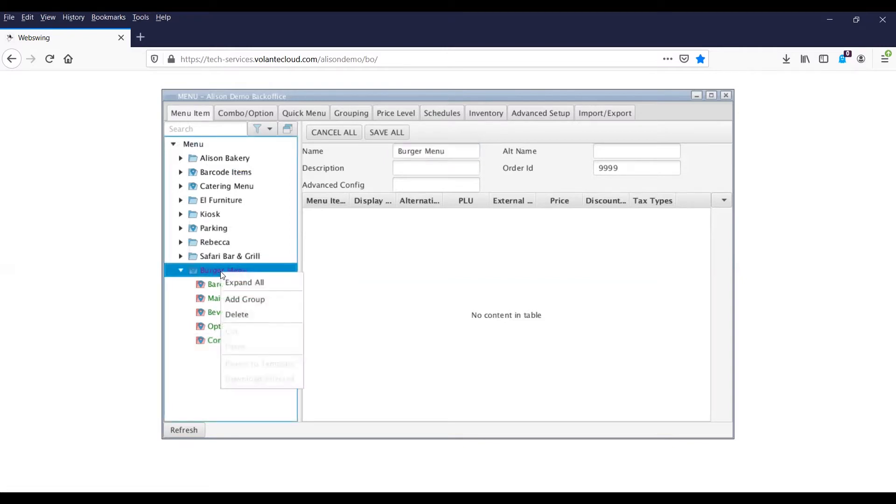
pyautogui.click(212, 374)
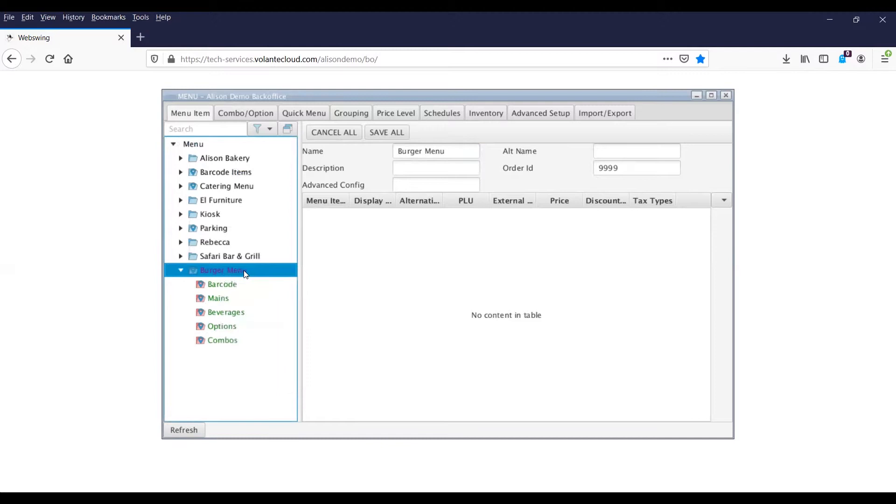
# Step: Add a category named Hot Beverage under the Beverages group of Burger Menu
pyautogui.rightClick(232, 316)
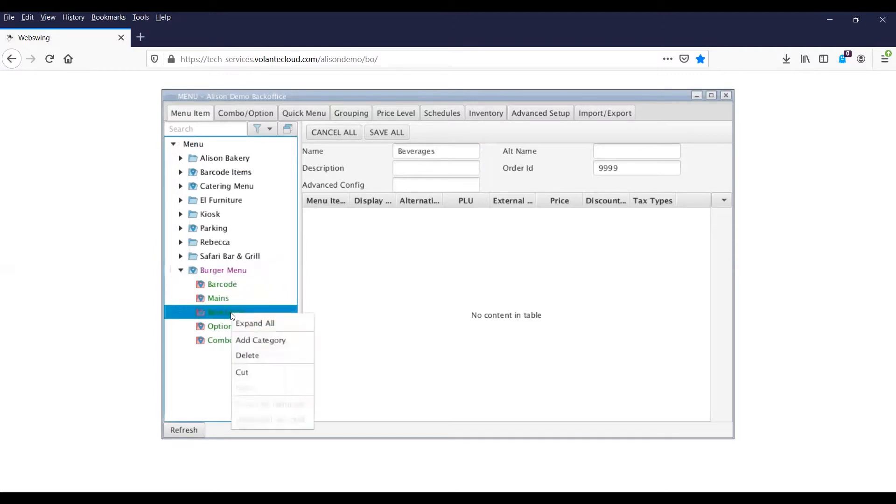
pyautogui.click(260, 340)
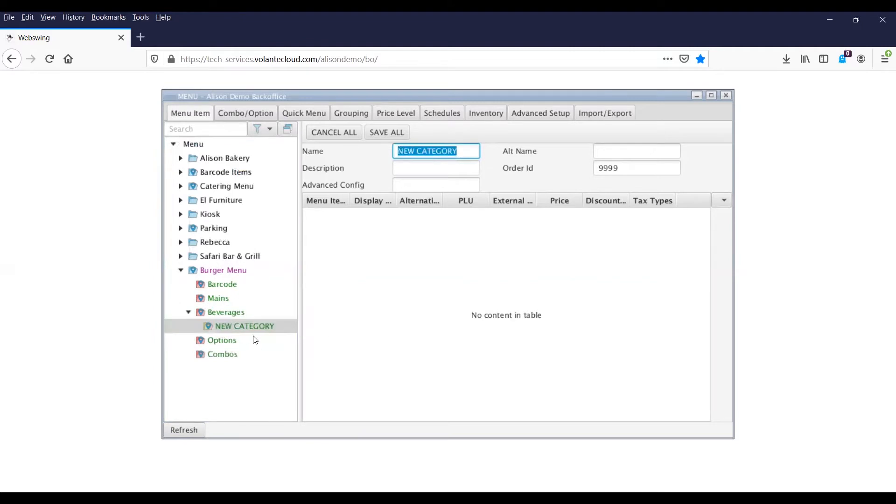
pyautogui.write('Hot Beverage')
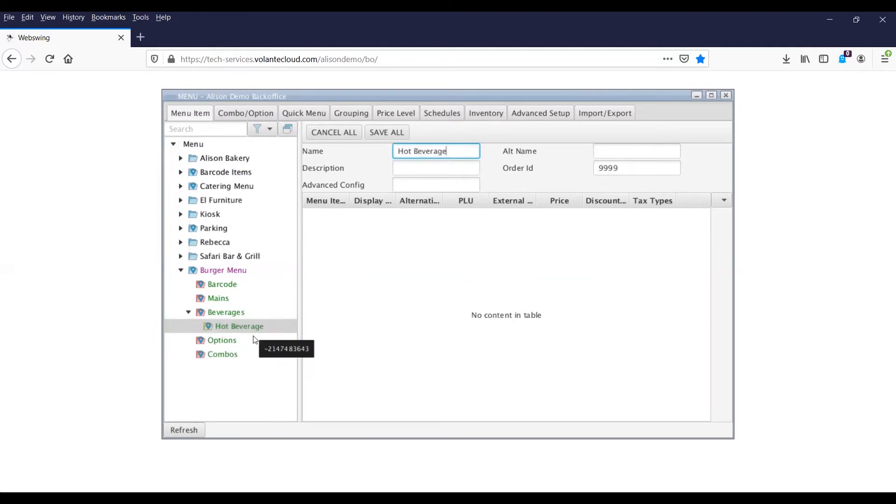
pyautogui.rightClick(232, 324)
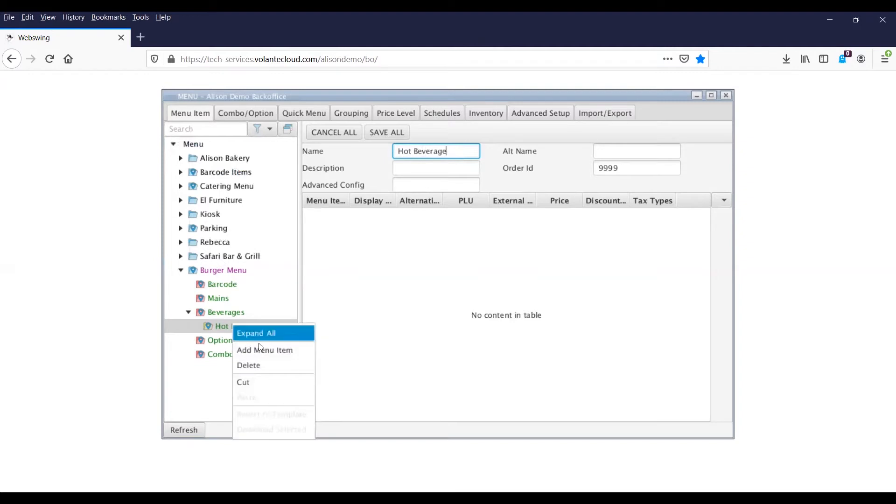
# Step: Add a category named Cold Beverage under the Beverages group and save all the menu changes
pyautogui.rightClick(230, 311)
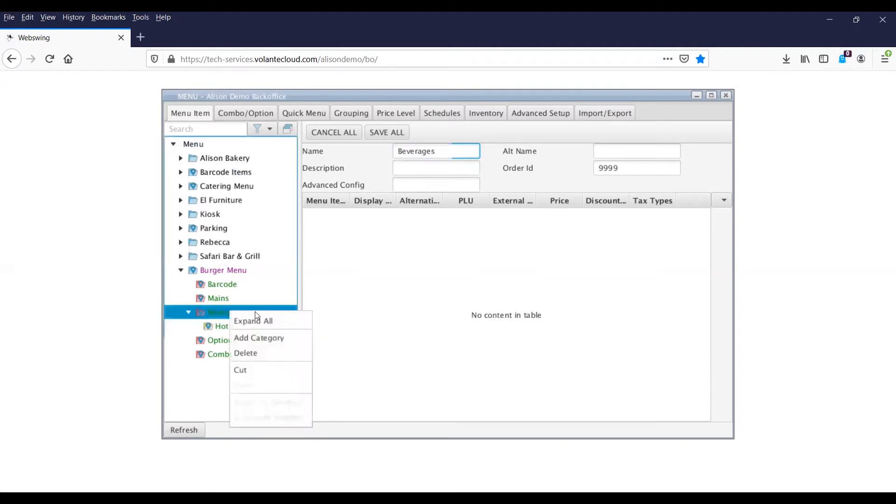
pyautogui.click(263, 335)
pyautogui.write('Cold BEvea')
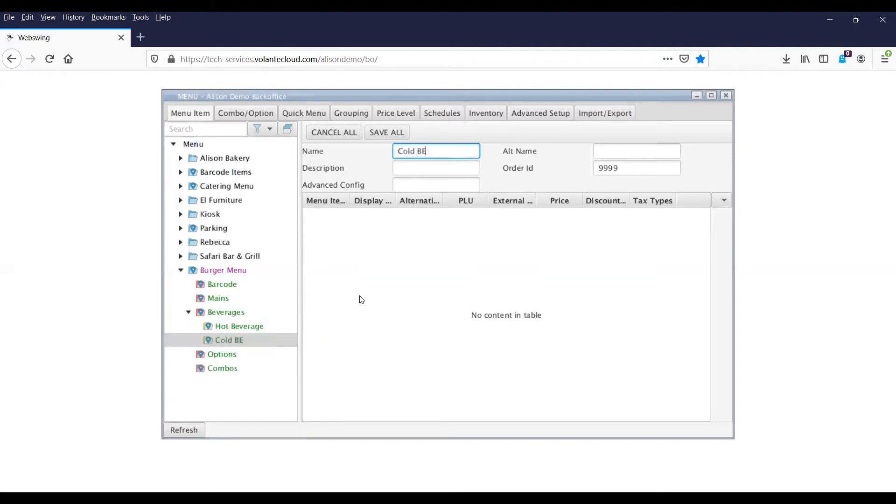
pyautogui.press('BackSpace')
pyautogui.press('BackSpace')
pyautogui.press('BackSpace')
pyautogui.press('BackSpace')
pyautogui.write('everage')
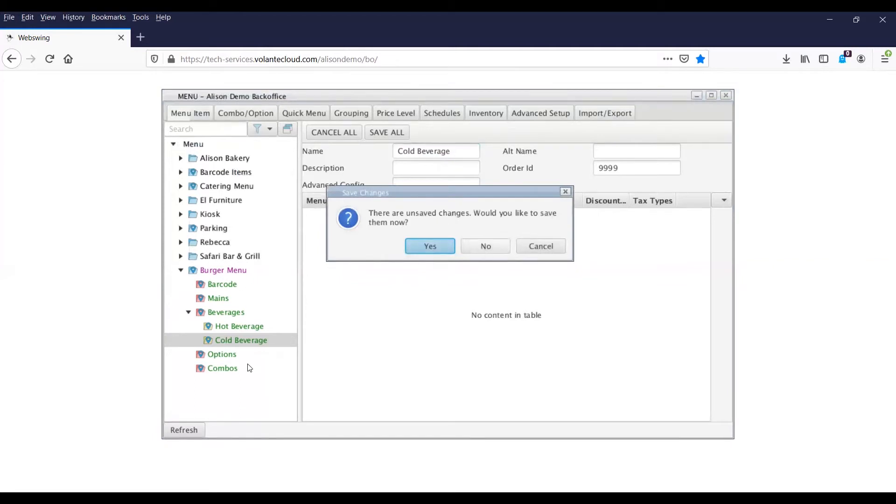
pyautogui.click(542, 246)
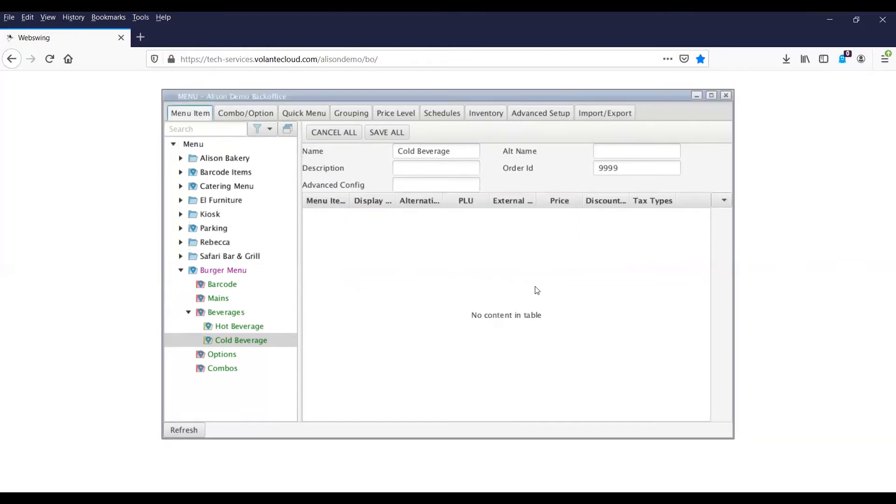
pyautogui.click(395, 135)
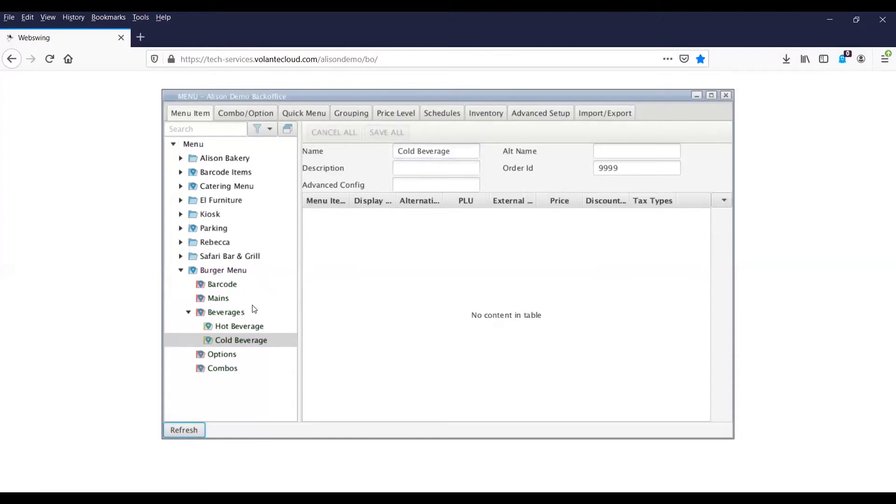
# Step: Add a new menu item to the Hot Beverage category and maximize the Menu window
pyautogui.click(237, 326)
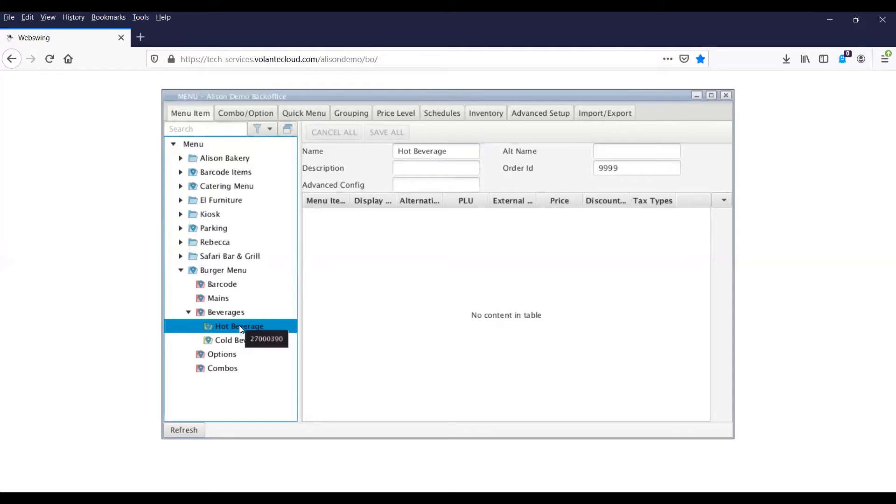
pyautogui.rightClick(241, 328)
pyautogui.click(276, 354)
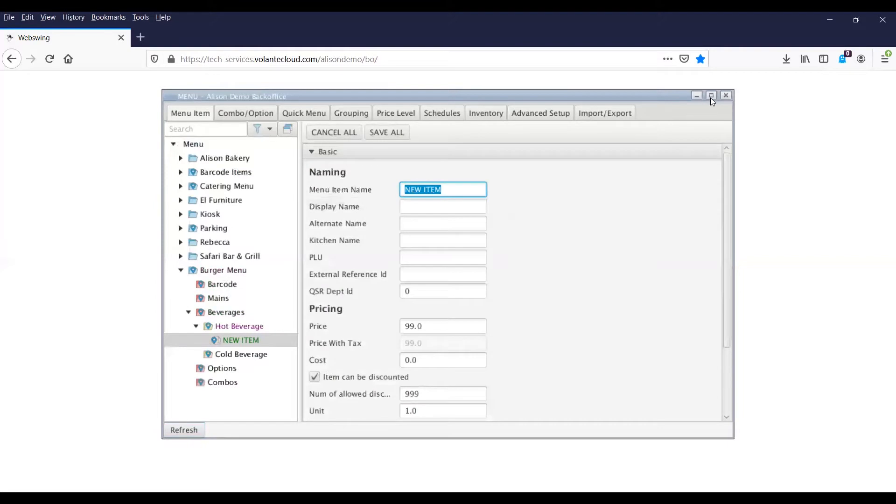
pyautogui.click(710, 96)
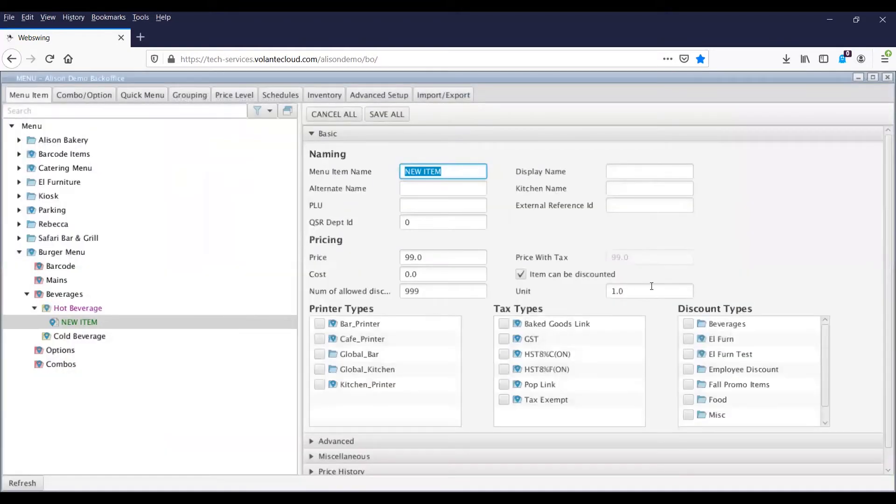
# Step: Set the Menu Item Name of the new Hot Beverage item to Coffee in its basic settings
pyautogui.click(312, 134)
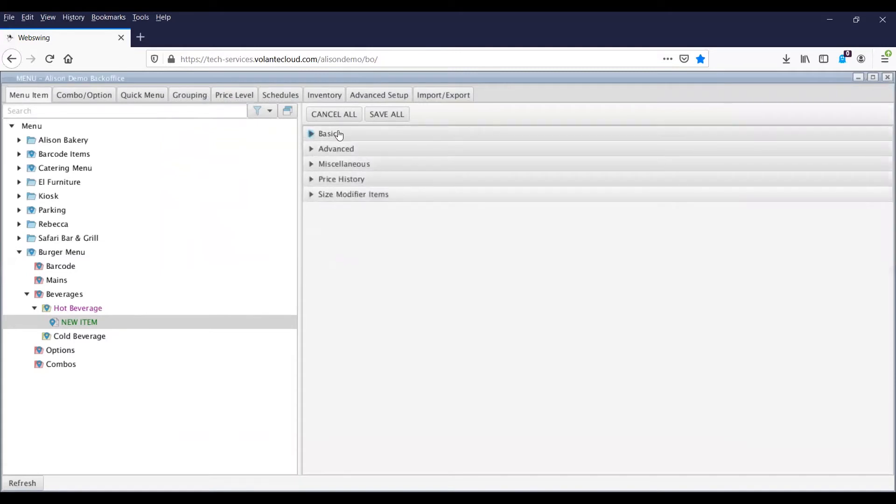
pyautogui.click(311, 133)
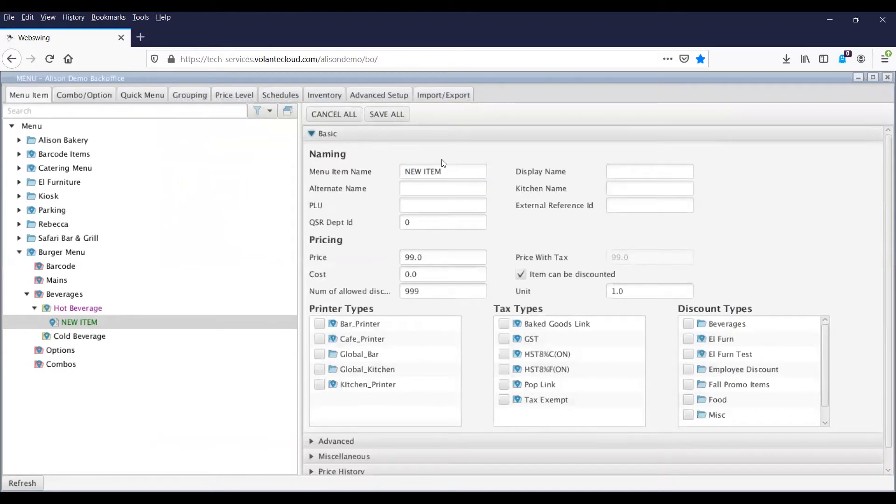
pyautogui.click(445, 172)
pyautogui.tripleClick(445, 172)
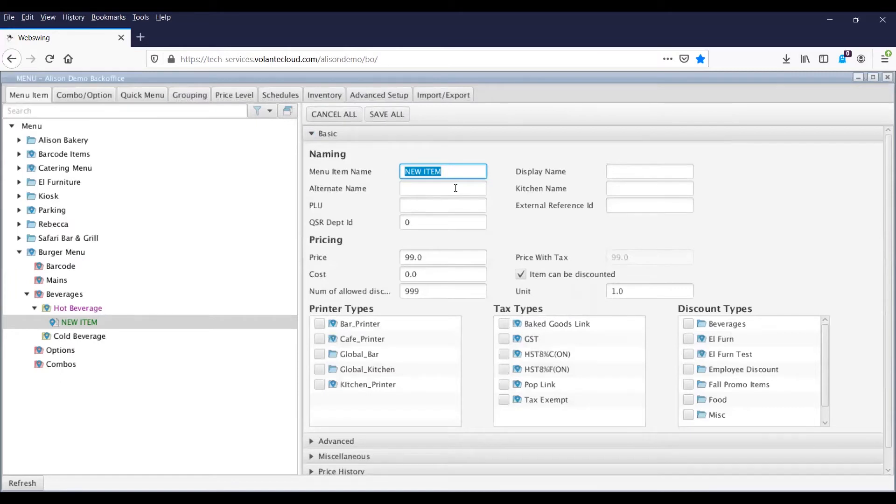
pyautogui.write('Coffee')
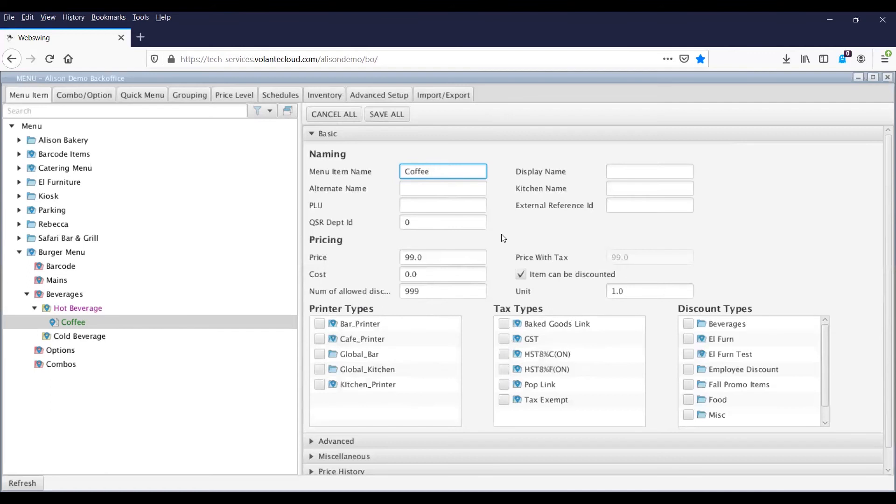
# Step: Apply the GST and HST8%F(ON) tax types to the Coffee item and set its price to 1.00
pyautogui.click(504, 339)
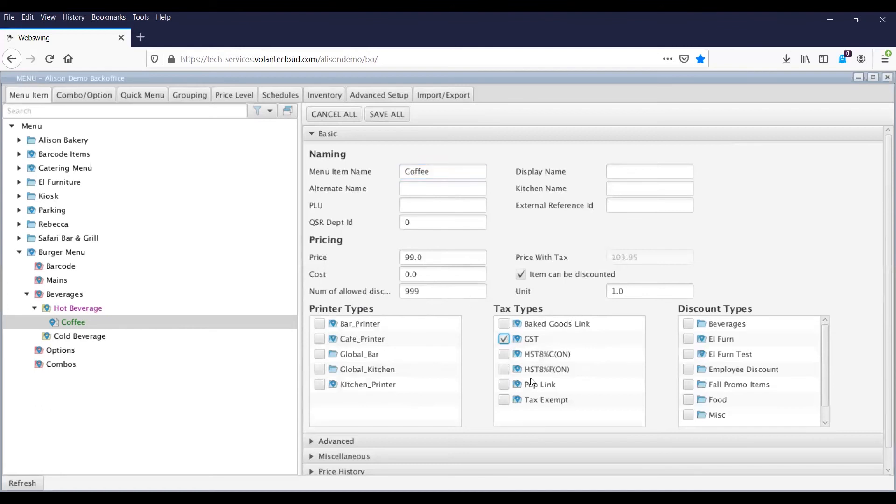
pyautogui.click(504, 369)
pyautogui.moveTo(440, 257); pyautogui.dragTo(380, 258)
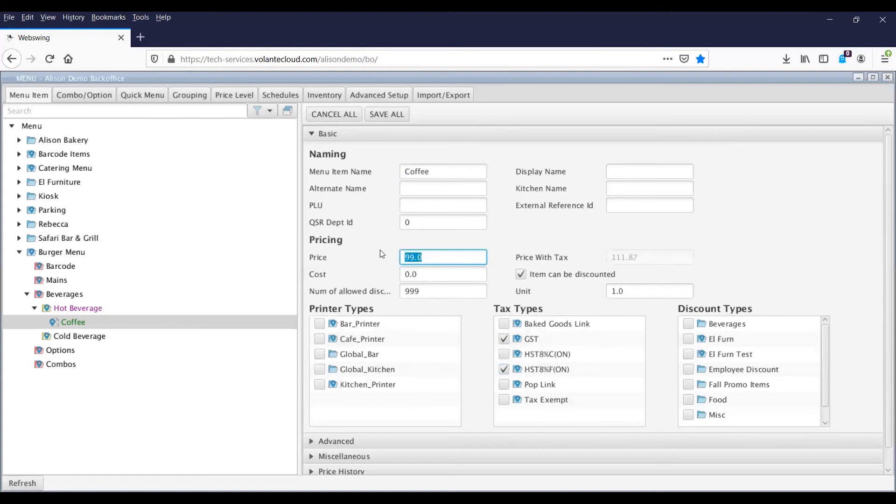
pyautogui.write('1.00')
# Step: Set the Coffee item's price to 5.00 and save the menu changes
pyautogui.moveTo(426, 257); pyautogui.dragTo(387, 256)
pyautogui.write('5.00')
pyautogui.click(393, 119)
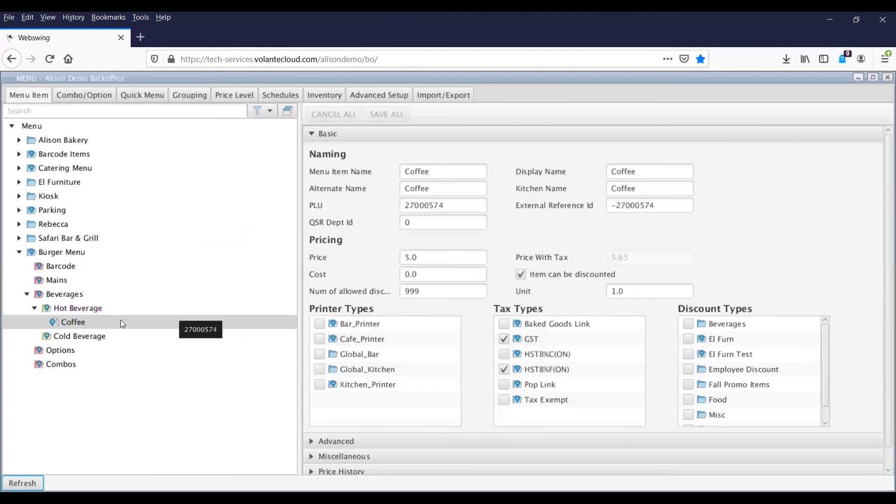
# Step: Add another menu item alongside Coffee in the Hot Beverage category and name it Tea
pyautogui.rightClick(86, 323)
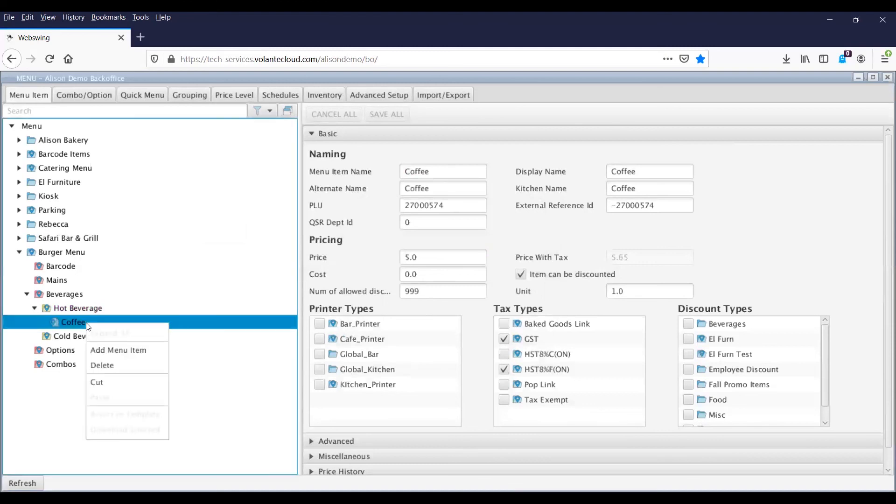
pyautogui.click(135, 350)
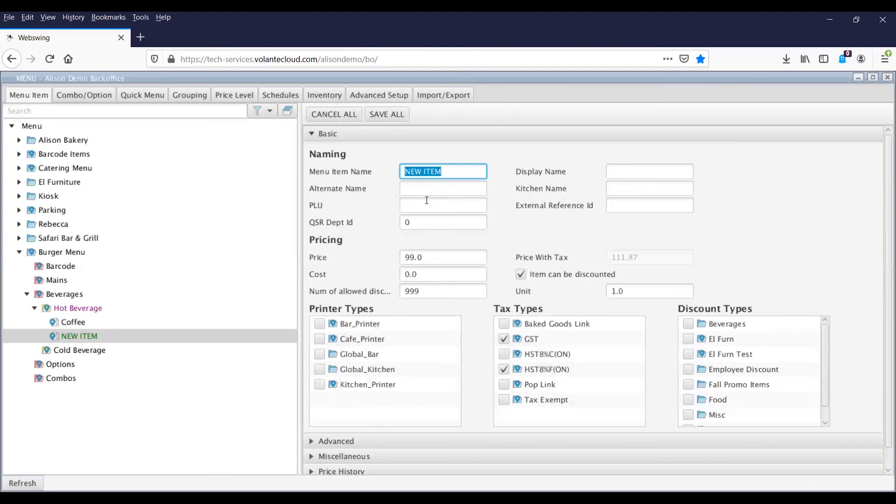
pyautogui.write('Tea')
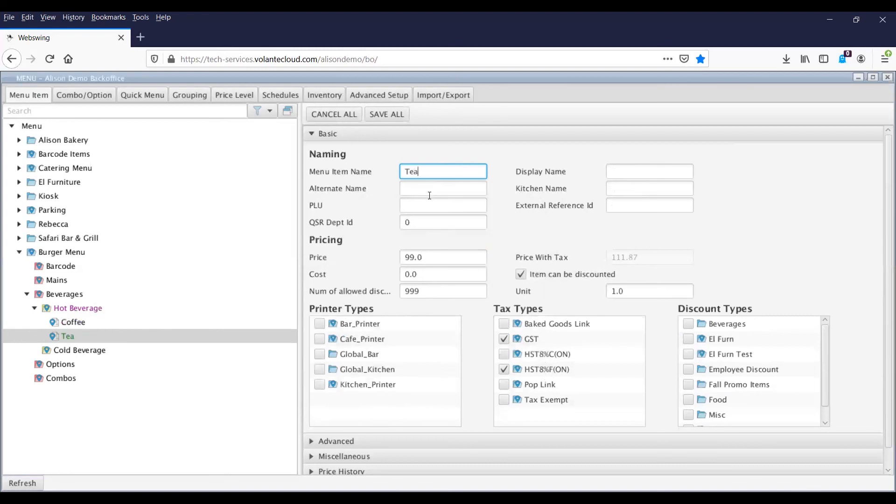
# Step: Set the Tea item's price to 1.00 and save the menu changes
pyautogui.click(426, 257)
pyautogui.hotkey('ctrl', 'a')
pyautogui.write('1.00')
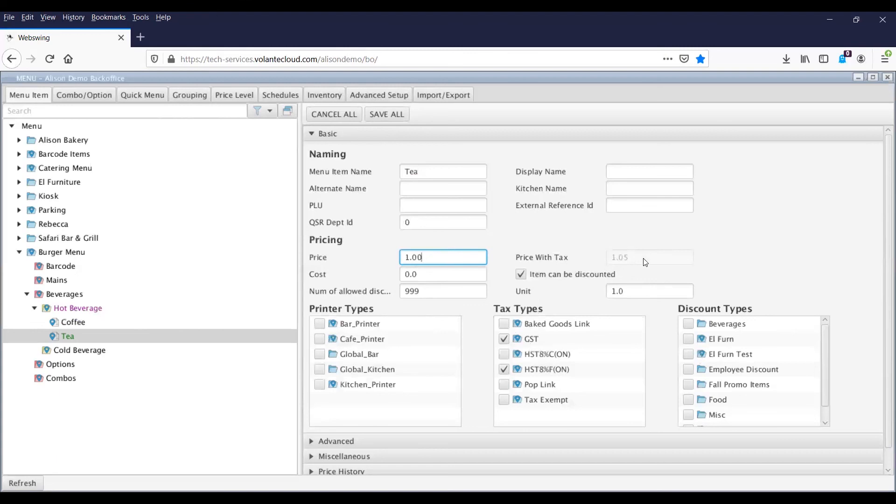
pyautogui.click(391, 114)
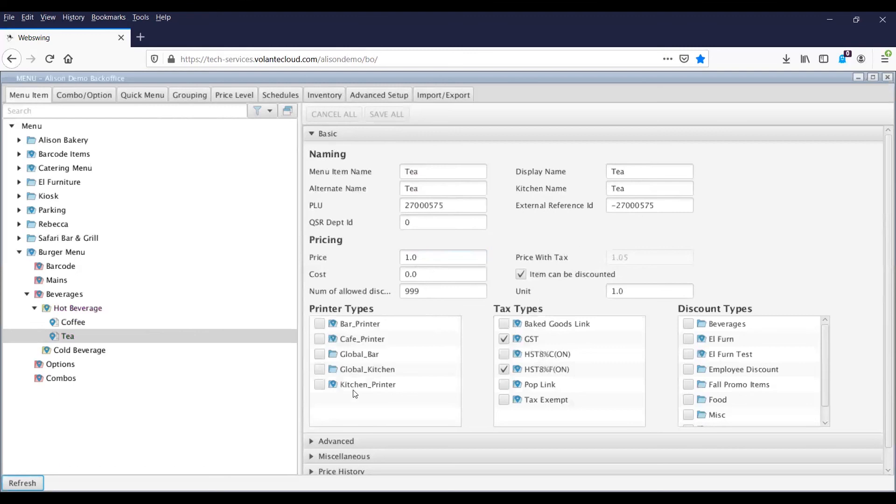
# Step: Collapse the Basic settings section of the Tea item
pyautogui.click(311, 135)
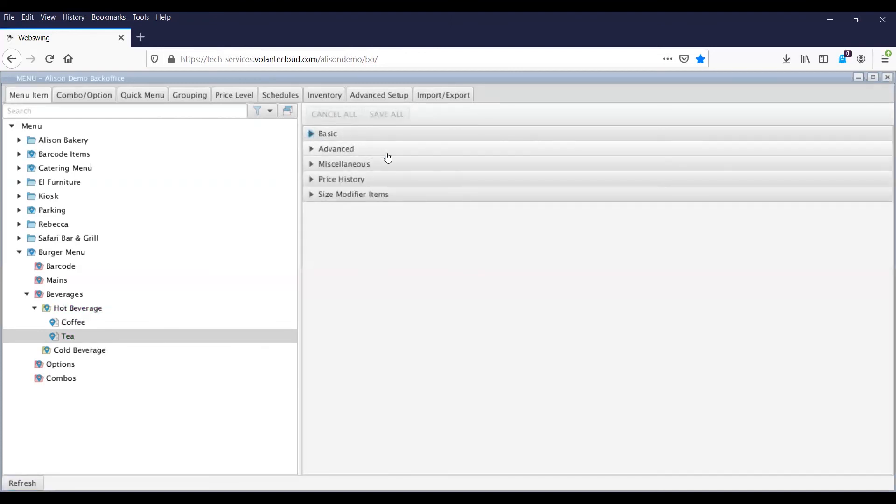